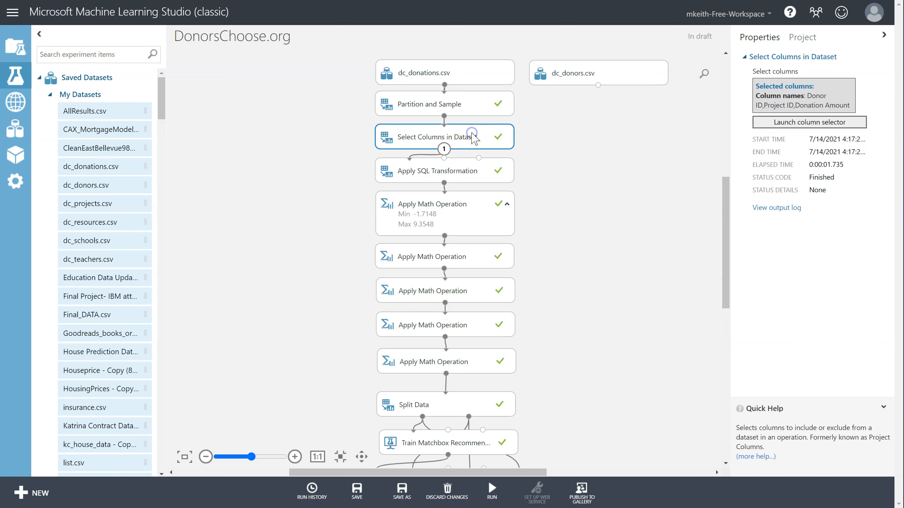
# - Duplicate the Select Columns in Dataset module and place the copy beside dc_donors.csv
pyautogui.hotkey('ctrl', 'c')
pyautogui.hotkey('ctrl', 'v')
pyautogui.moveTo(470, 146); pyautogui.dragTo(574, 114)
# - Delete the Partition and Sample module and connect dc_donations.csv directly to the Select Columns in Dataset module
pyautogui.click(464, 104)
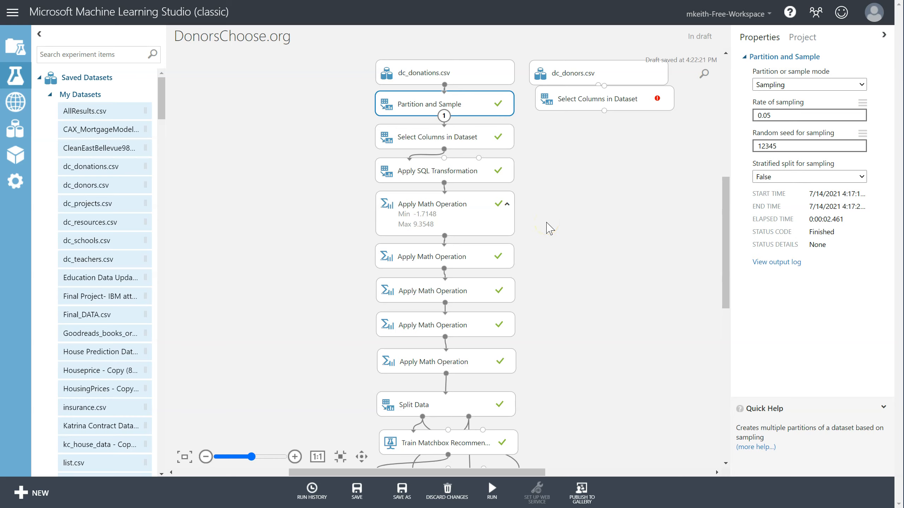
pyautogui.press('Delete')
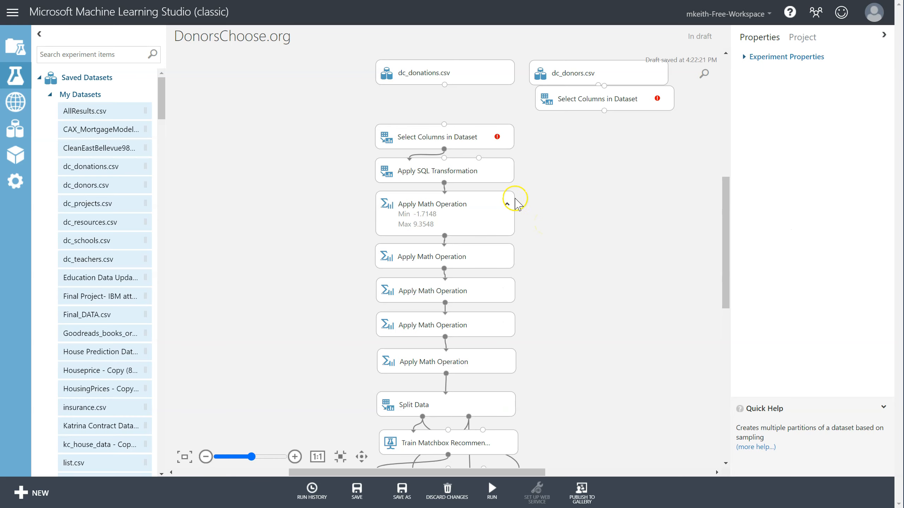
pyautogui.moveTo(476, 76)
pyautogui.mouseDown()
pyautogui.moveTo(475, 104)
pyautogui.moveTo(444, 125)
pyautogui.mouseUp()
# - Reposition dc_donors.csv and the copied Select Columns module, and connect the donors dataset into it
pyautogui.moveTo(604, 103); pyautogui.dragTo(599, 141)
pyautogui.moveTo(605, 67); pyautogui.dragTo(605, 95)
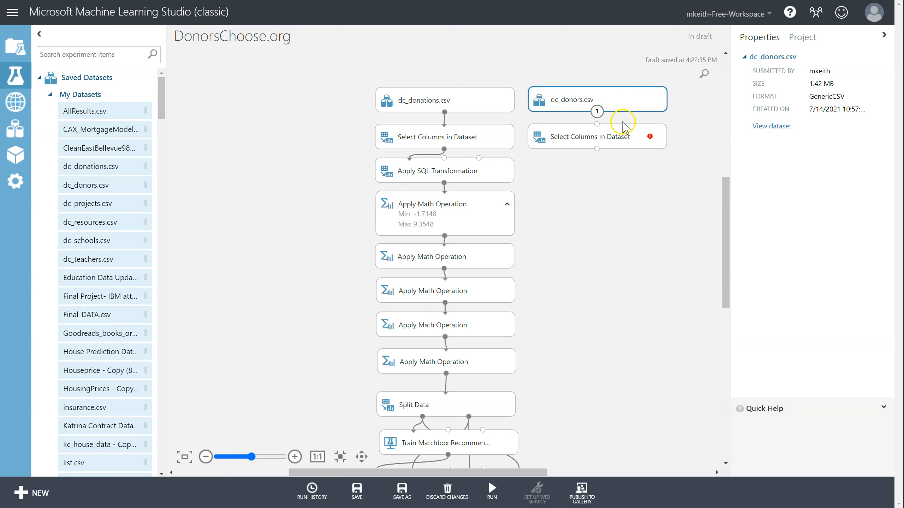
pyautogui.moveTo(596, 112); pyautogui.dragTo(595, 137)
pyautogui.click(595, 137)
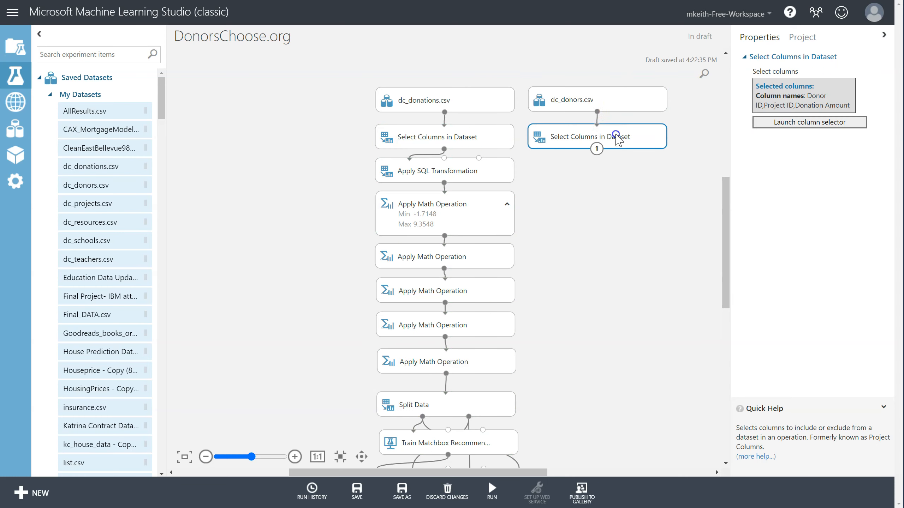
# - Visualize the dc_donations.csv dataset and inspect the Donor ID column's statistics
pyautogui.click(476, 109)
pyautogui.rightClick(469, 106)
pyautogui.moveTo(525, 186)
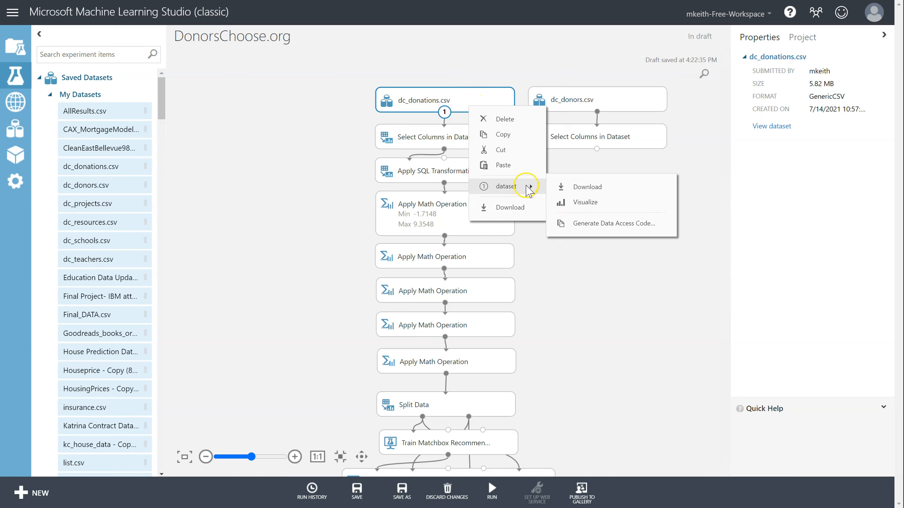
pyautogui.click(588, 201)
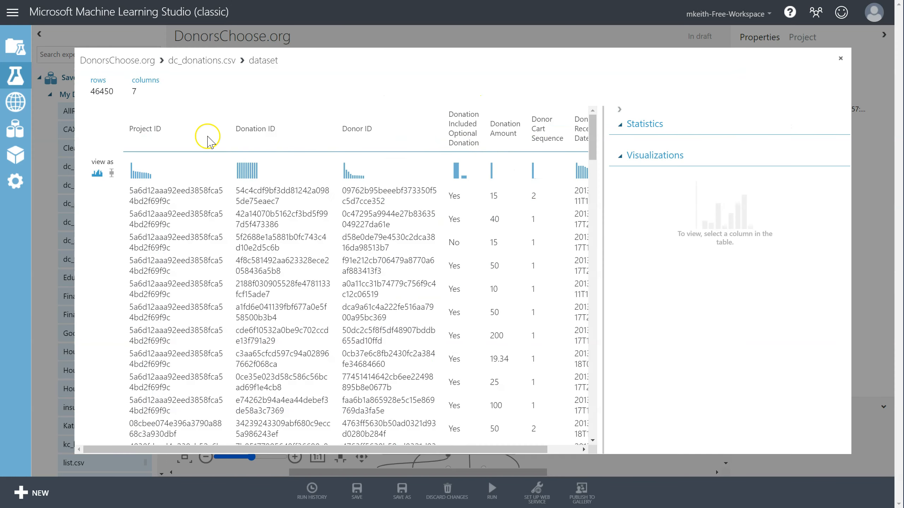
pyautogui.moveTo(343, 129); pyautogui.dragTo(372, 129)
pyautogui.click(416, 135)
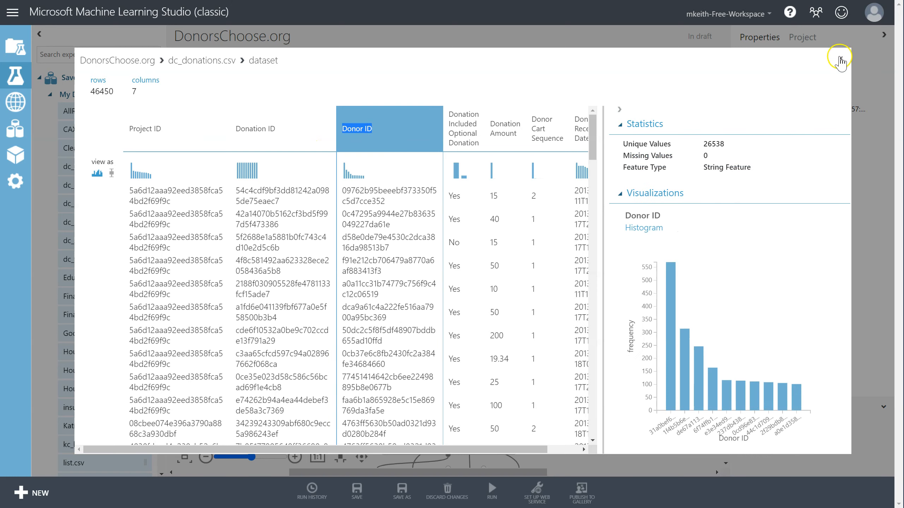
pyautogui.click(840, 58)
# - Set the donors Select Columns module to keep only Donor ID and Donor Is Teacher
pyautogui.click(603, 113)
pyautogui.click(598, 136)
pyautogui.click(787, 122)
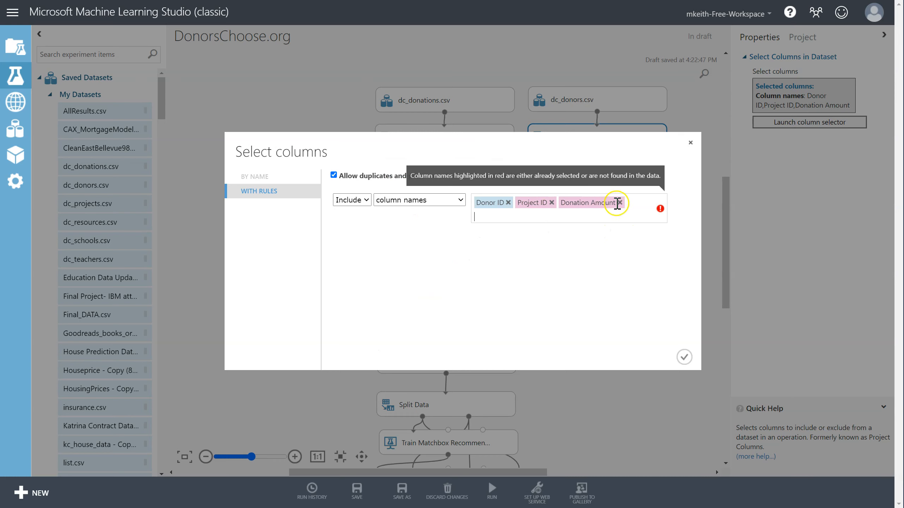
pyautogui.click(620, 202)
pyautogui.click(551, 203)
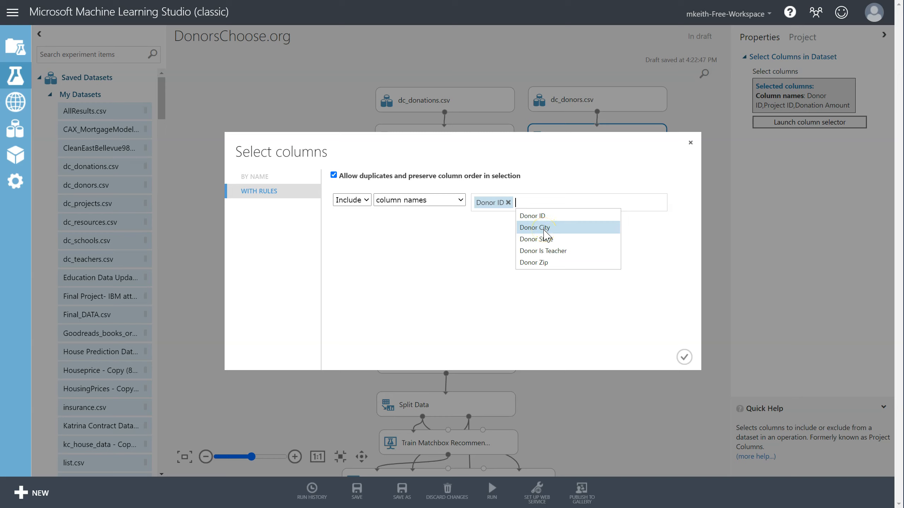
pyautogui.click(551, 251)
pyautogui.click(484, 285)
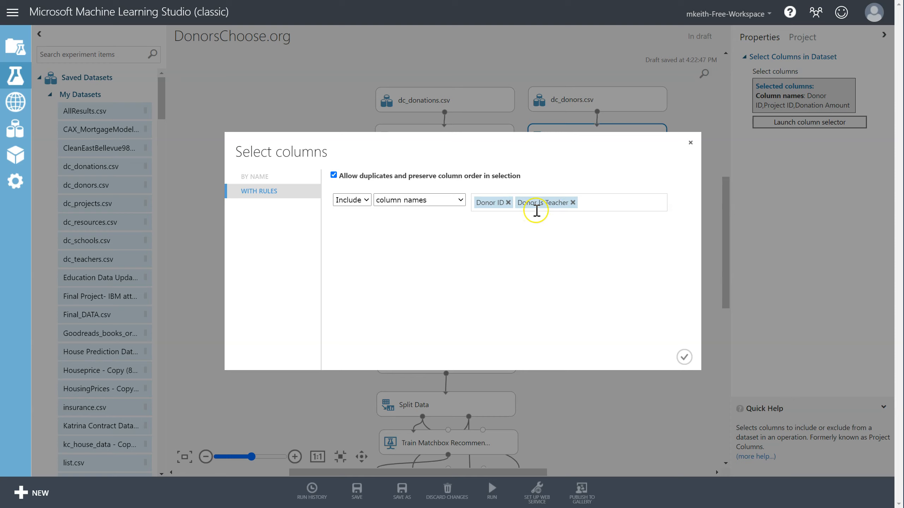
pyautogui.click(683, 357)
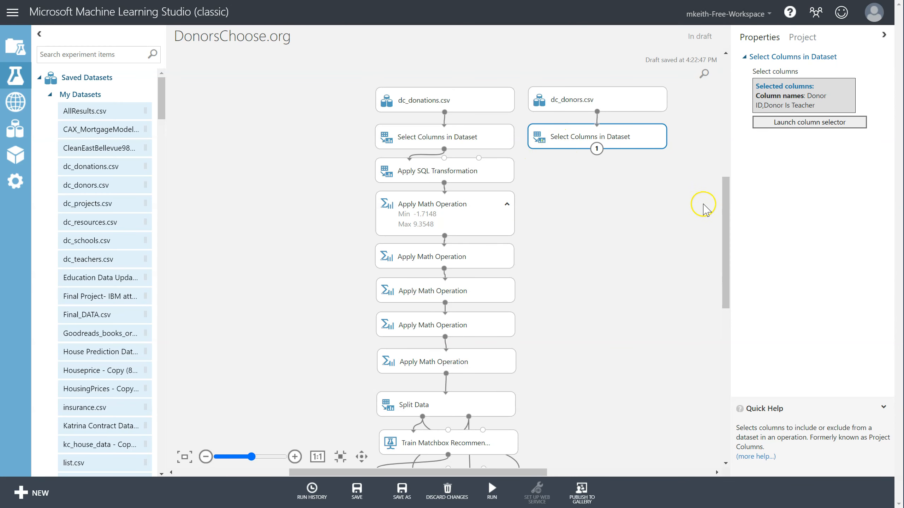
# - Connect the donors Select Columns output to Train Matchbox Recommender's user features input and rearrange the scoring modules
pyautogui.moveTo(729, 204); pyautogui.dragTo(729, 223)
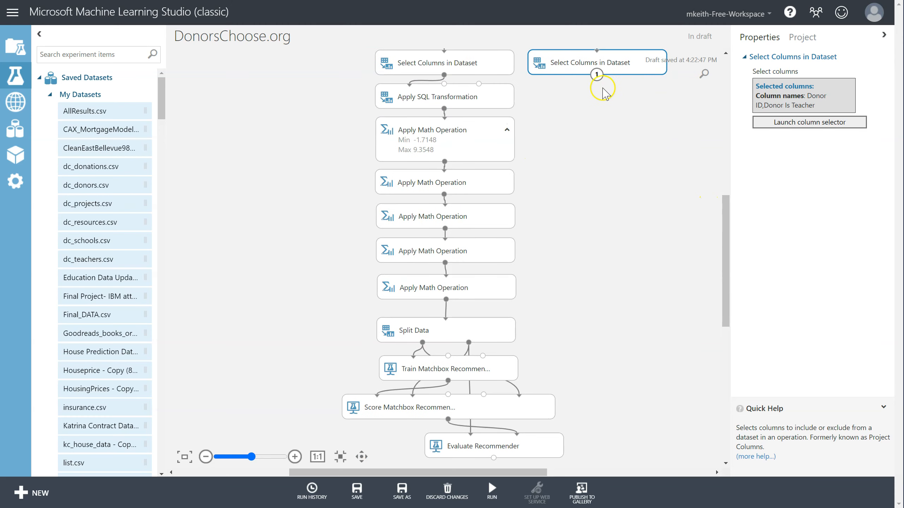
pyautogui.moveTo(596, 75); pyautogui.dragTo(622, 378)
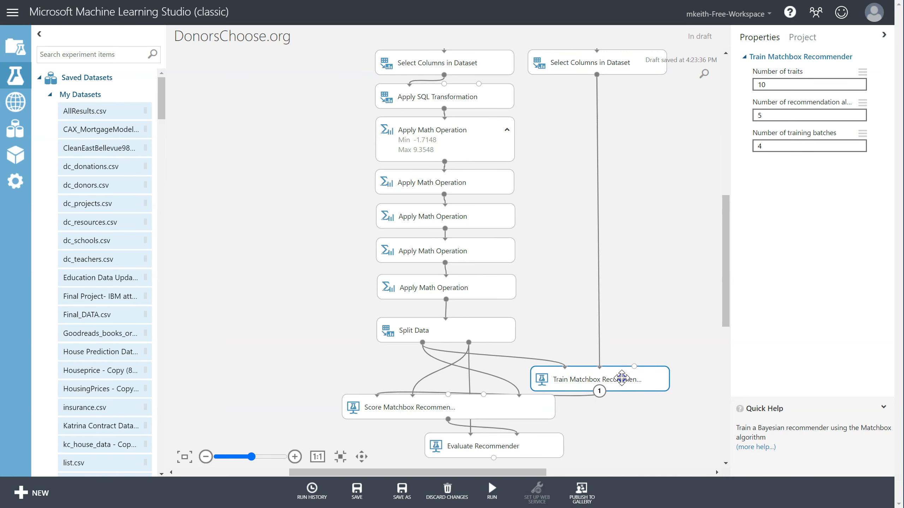
pyautogui.moveTo(532, 406); pyautogui.dragTo(621, 412)
pyautogui.moveTo(535, 447); pyautogui.dragTo(623, 462)
pyautogui.moveTo(606, 413); pyautogui.dragTo(676, 416)
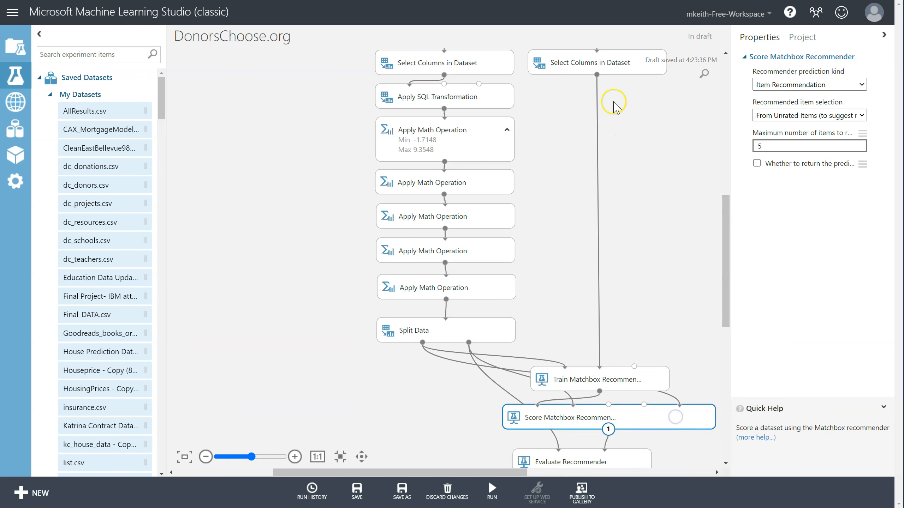
# - Connect the donors Select Columns output to Score Matchbox Recommender's user features input and set prediction kind to Rating Prediction
pyautogui.moveTo(596, 75); pyautogui.dragTo(608, 405)
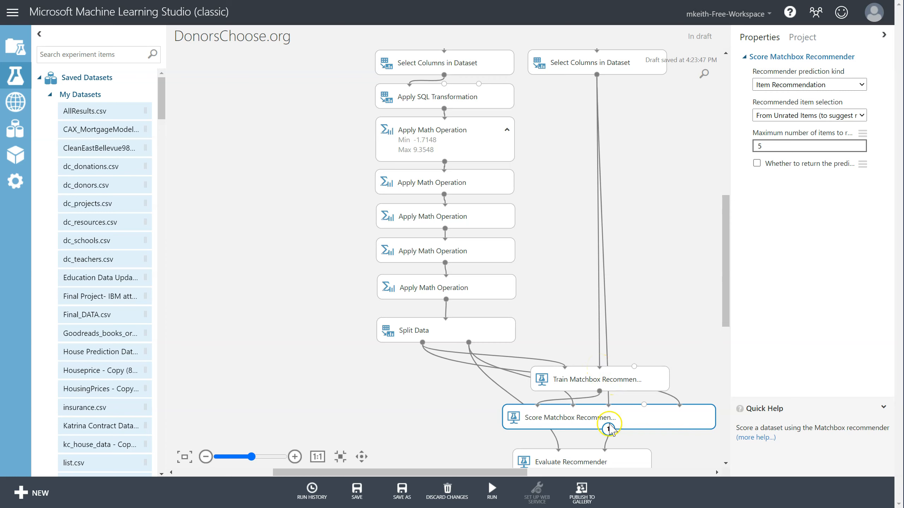
pyautogui.moveTo(624, 463)
pyautogui.mouseDown()
pyautogui.moveTo(632, 463)
pyautogui.moveTo(625, 461)
pyautogui.mouseUp()
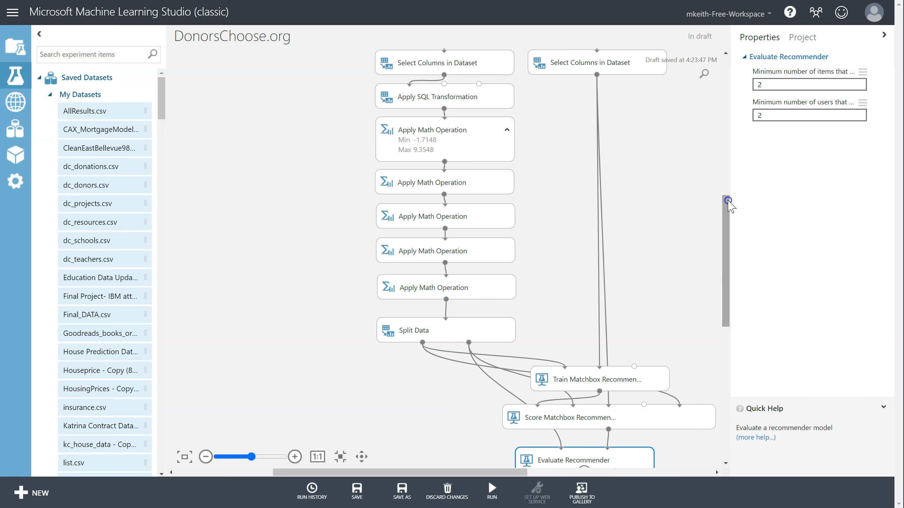
pyautogui.scroll(-2, 725, 196)
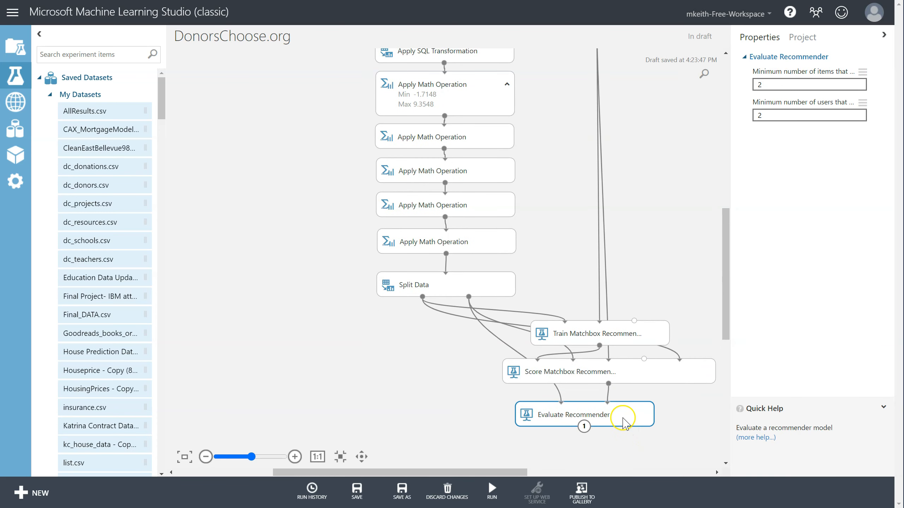
pyautogui.click(625, 356)
pyautogui.click(624, 366)
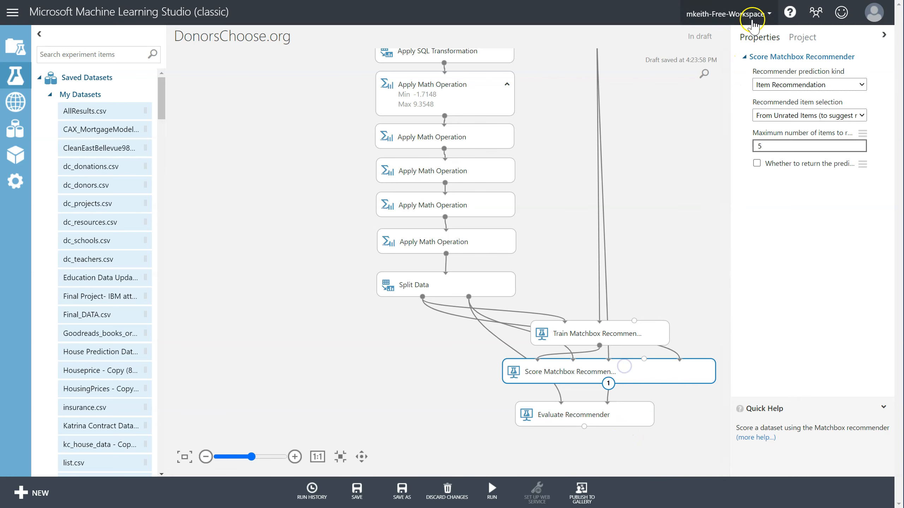
pyautogui.click(771, 87)
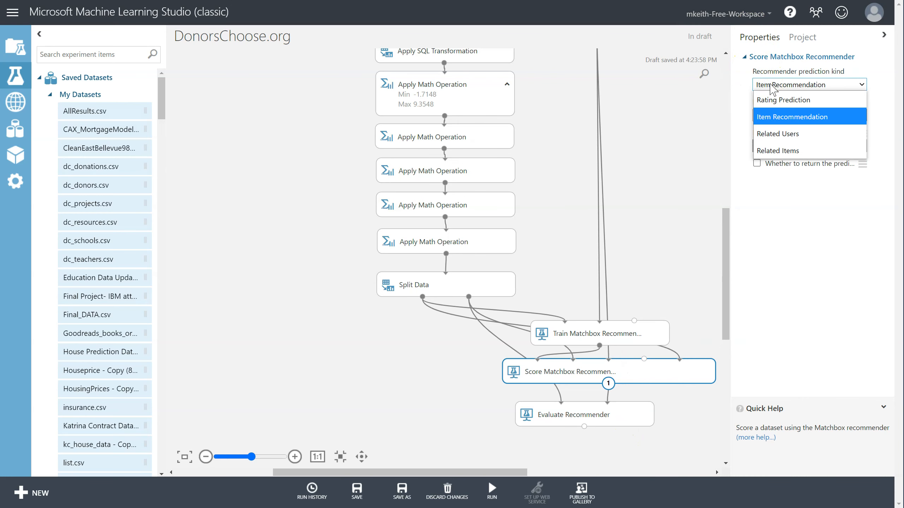
pyautogui.click(769, 100)
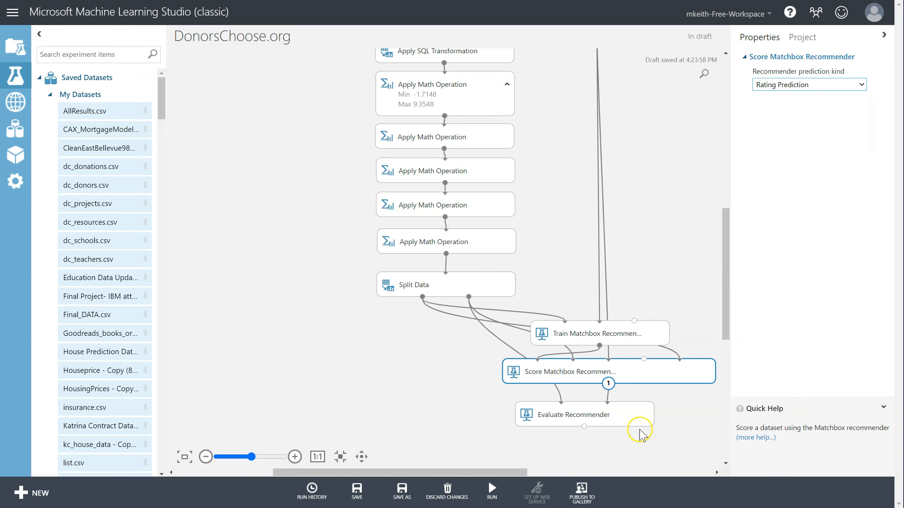
# - Run the experiment
pyautogui.click(637, 425)
pyautogui.click(492, 490)
pyautogui.click(488, 472)
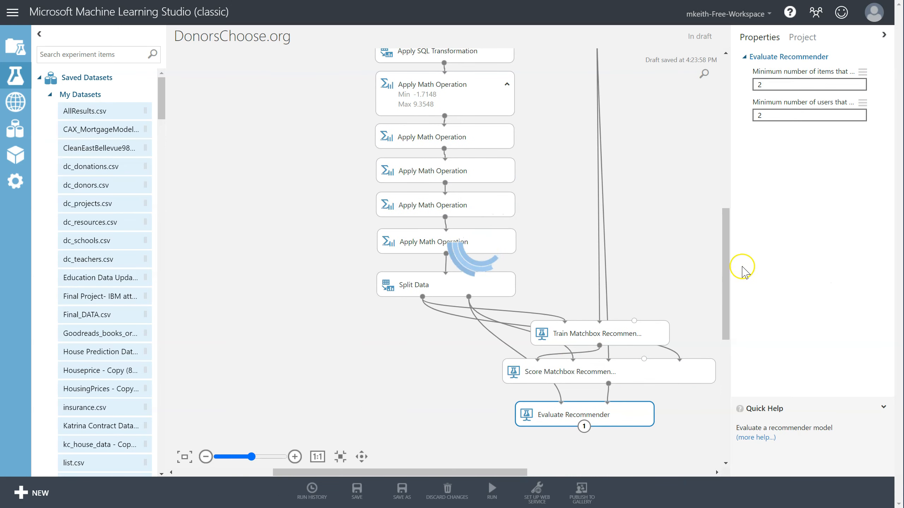
pyautogui.moveTo(726, 264); pyautogui.dragTo(725, 231)
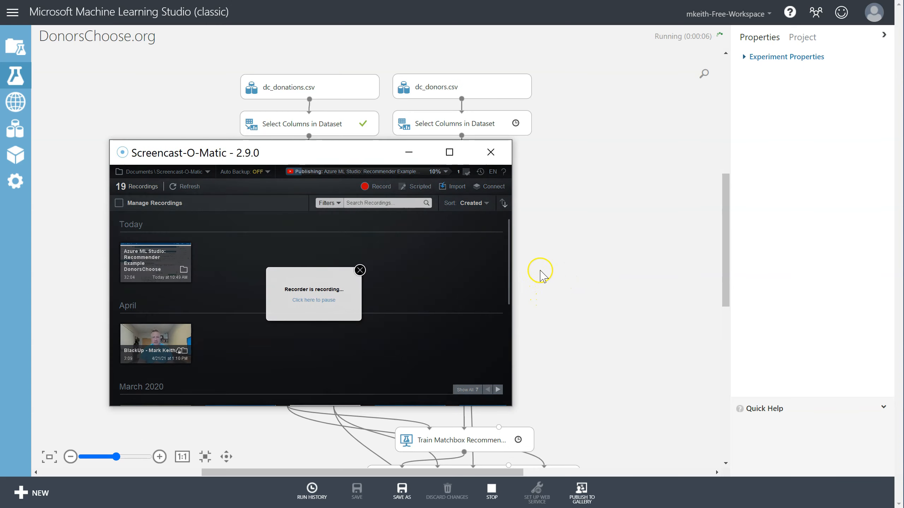
pyautogui.click(409, 154)
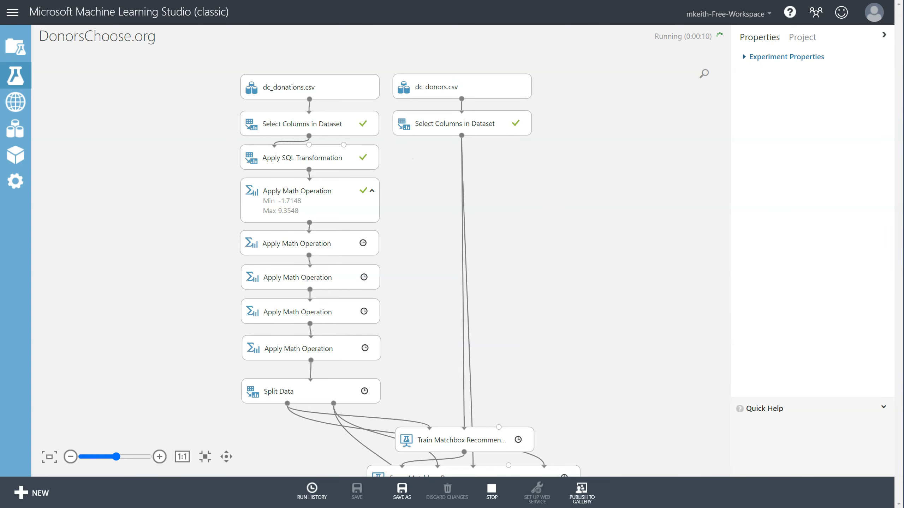
# - Review the course textbook's expected evaluation metrics table for the recommender models
pyautogui.hotkey('alt', 'Tab')
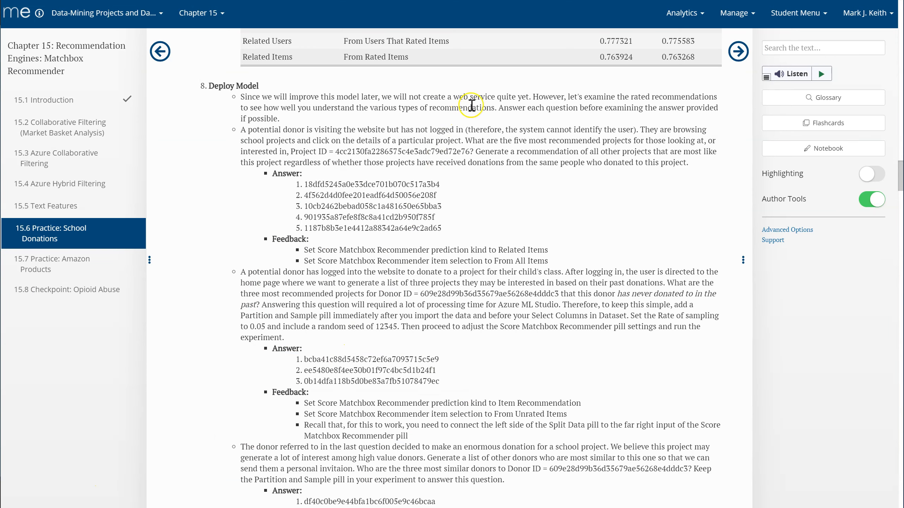
pyautogui.hotkey('alt', 'Tab')
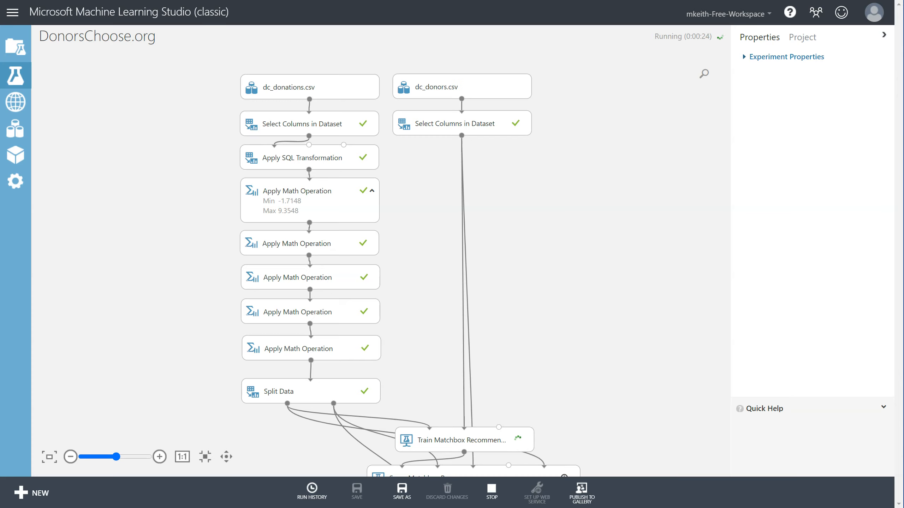
pyautogui.moveTo(692, 505); pyautogui.dragTo(539, 1)
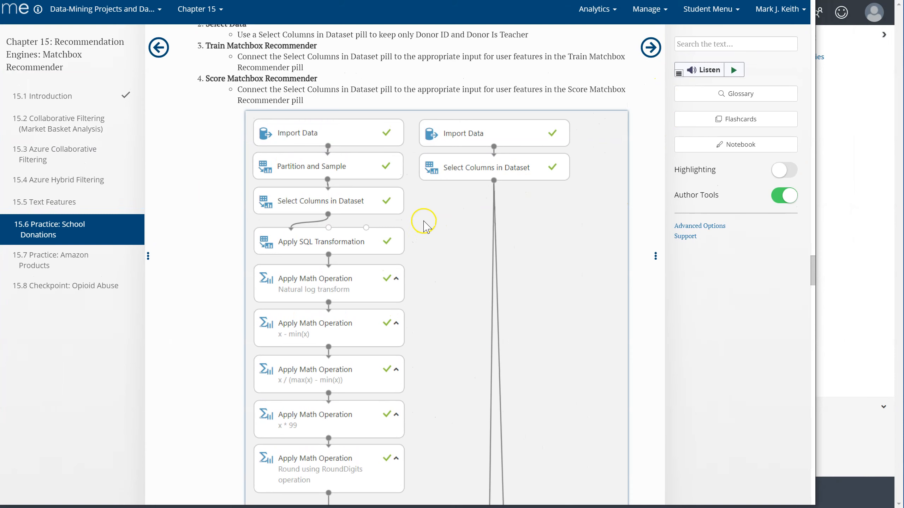
pyautogui.scroll(-10, 427, 213)
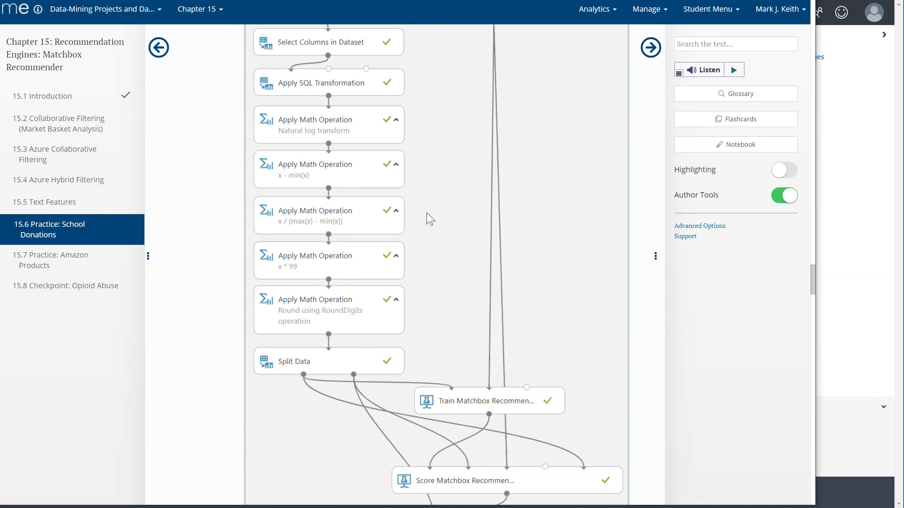
pyautogui.scroll(-2, 430, 218)
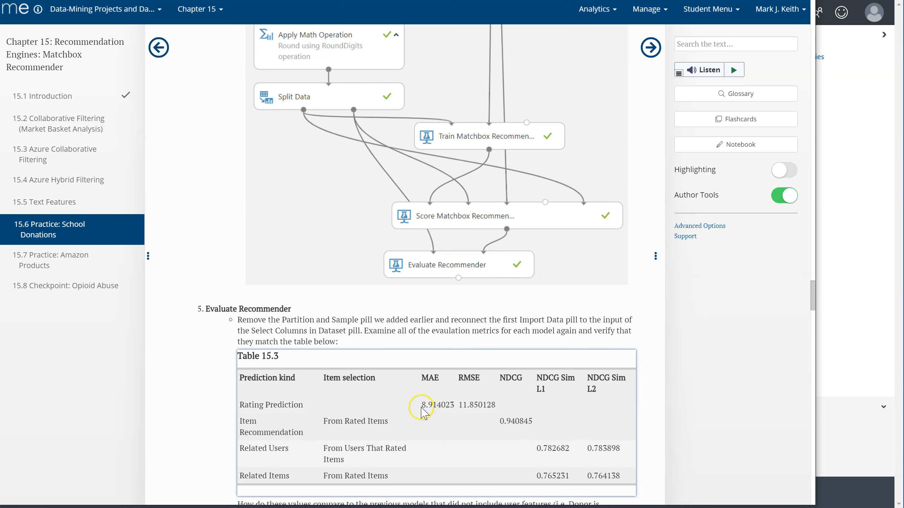
pyautogui.moveTo(421, 406); pyautogui.dragTo(618, 481)
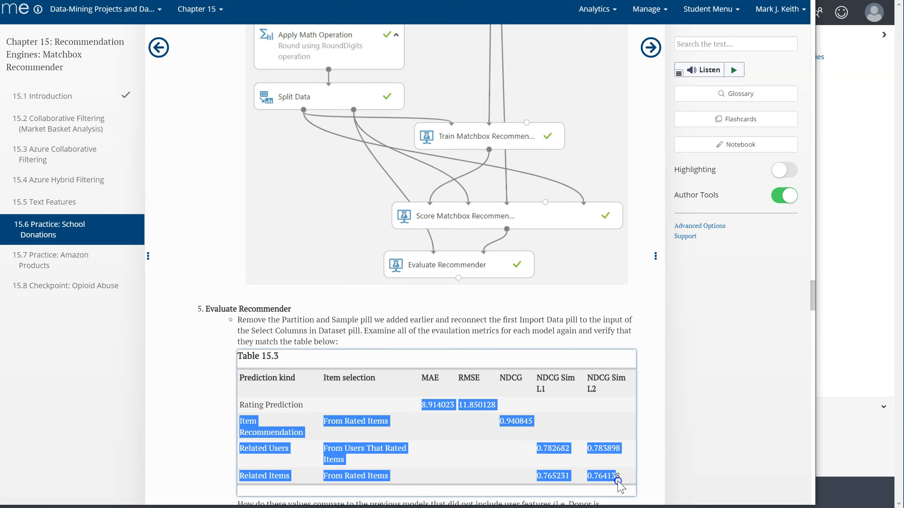
pyautogui.click(509, 457)
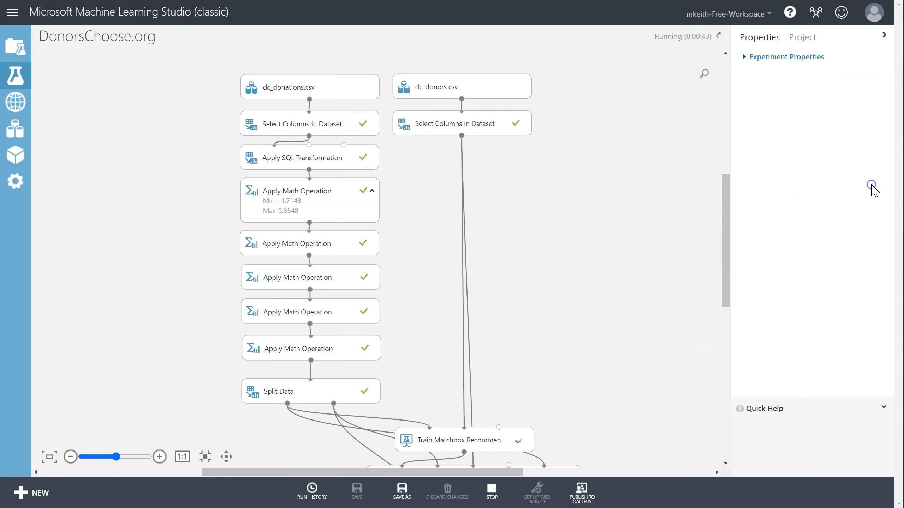
pyautogui.click(871, 184)
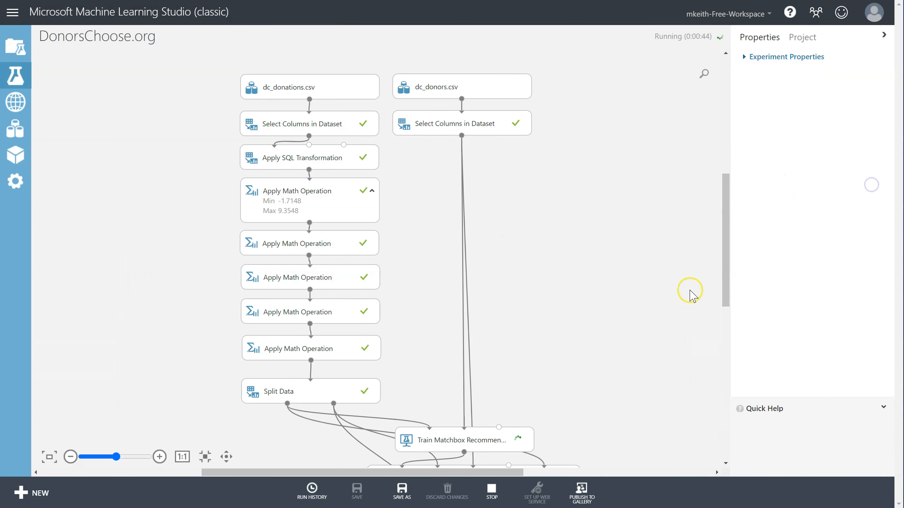
# - Visualize the Evaluate Recommender metric output
pyautogui.moveTo(729, 216); pyautogui.dragTo(730, 272)
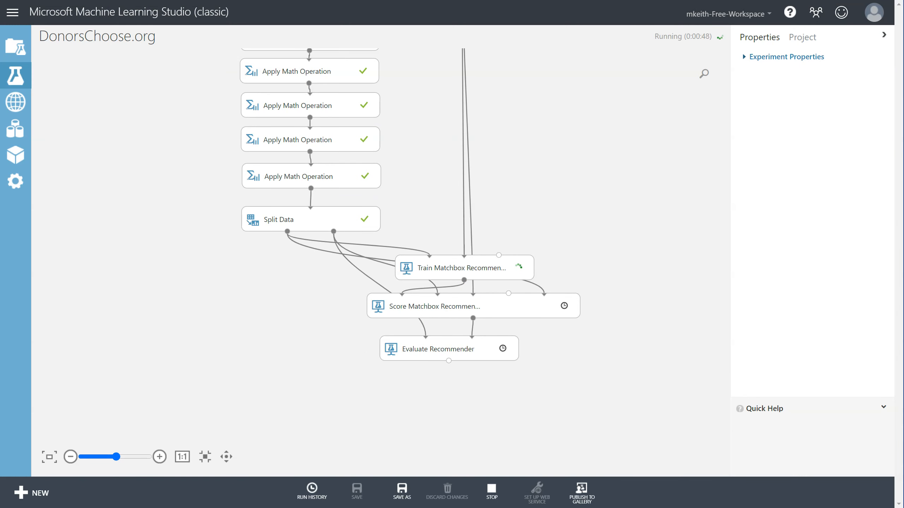
pyautogui.moveTo(722, 274); pyautogui.dragTo(720, 253)
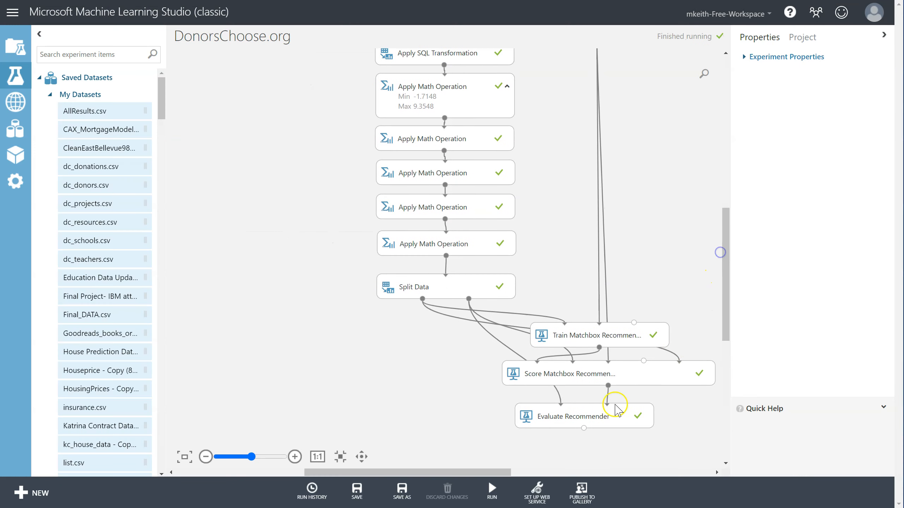
pyautogui.click(584, 418)
pyautogui.rightClick(591, 418)
pyautogui.moveTo(628, 411)
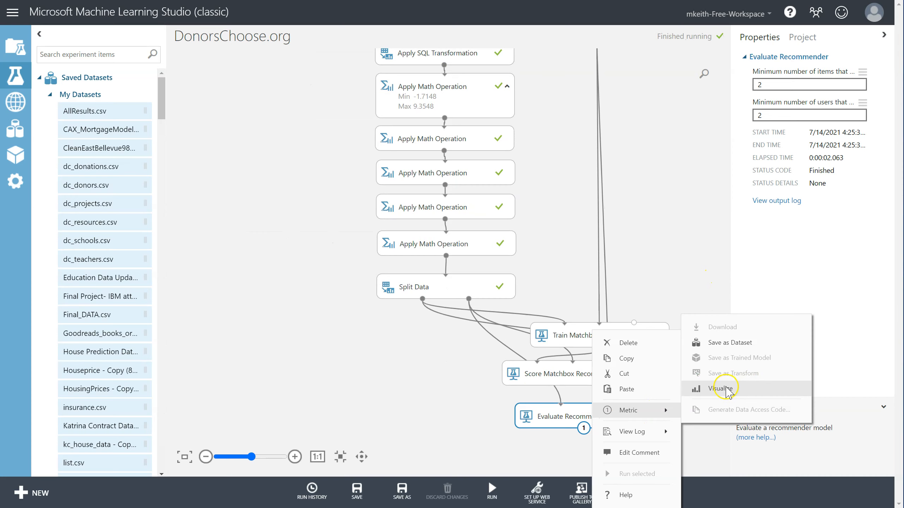
pyautogui.click(720, 388)
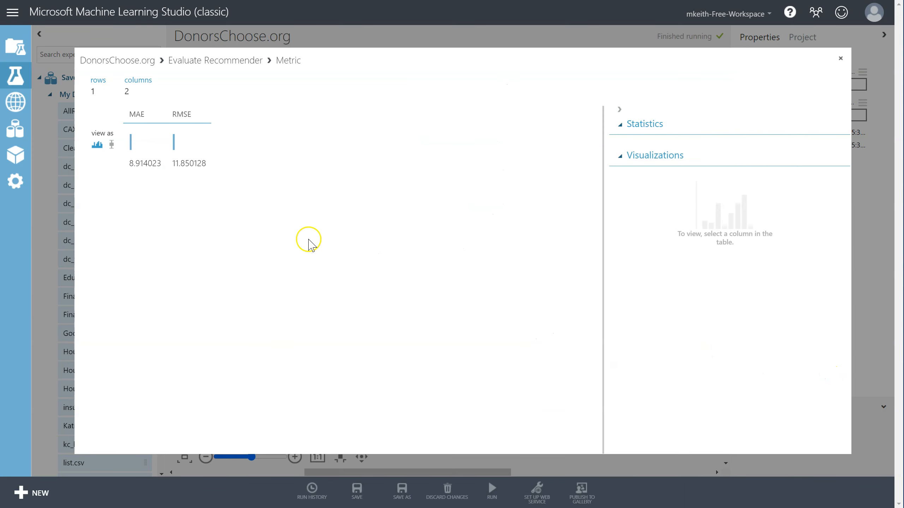
# - Compare the Rating Prediction MAE and RMSE values against the textbook's expected metrics table, then close the metric view
pyautogui.moveTo(128, 163); pyautogui.dragTo(206, 166)
pyautogui.hotkey('alt', 'Tab')
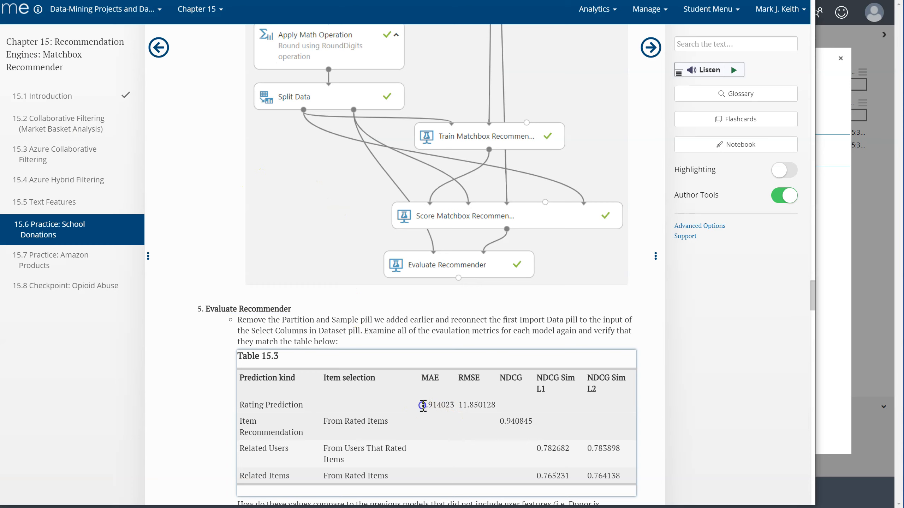
pyautogui.moveTo(422, 405); pyautogui.dragTo(490, 405)
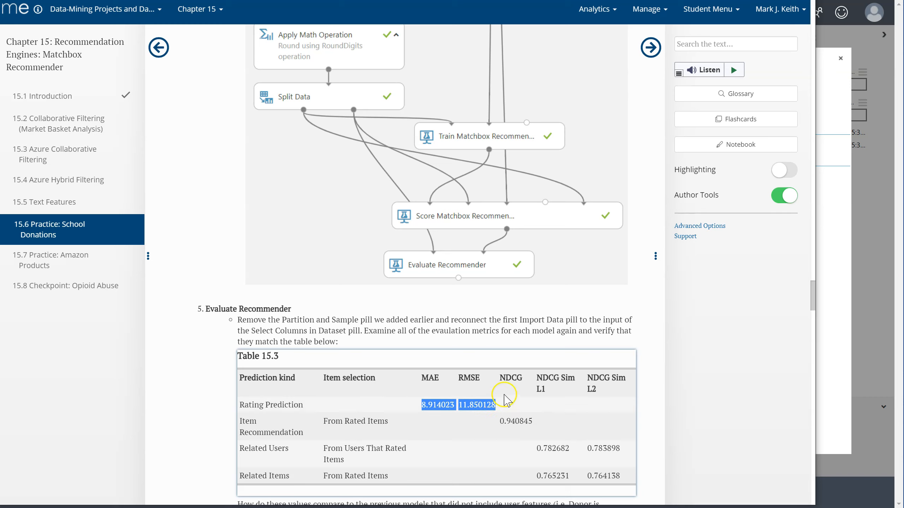
pyautogui.hotkey('alt', 'Tab')
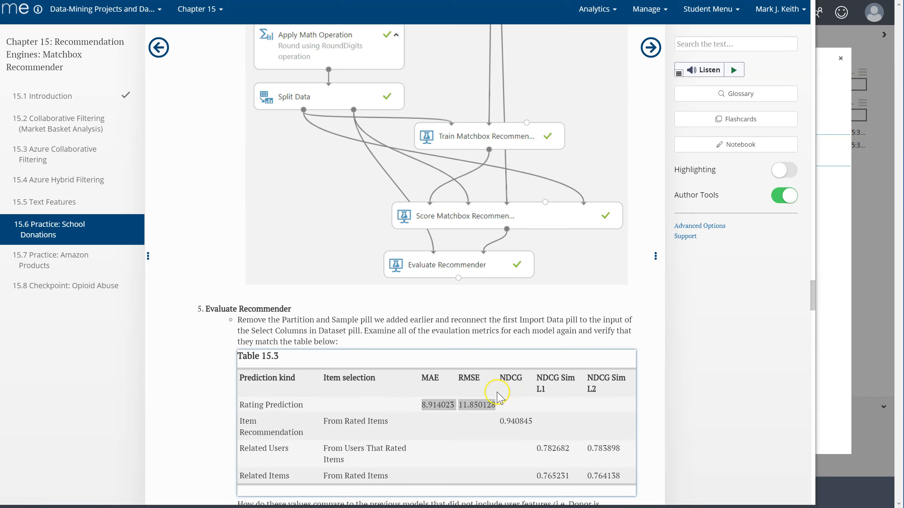
pyautogui.hotkey('alt', 'Tab')
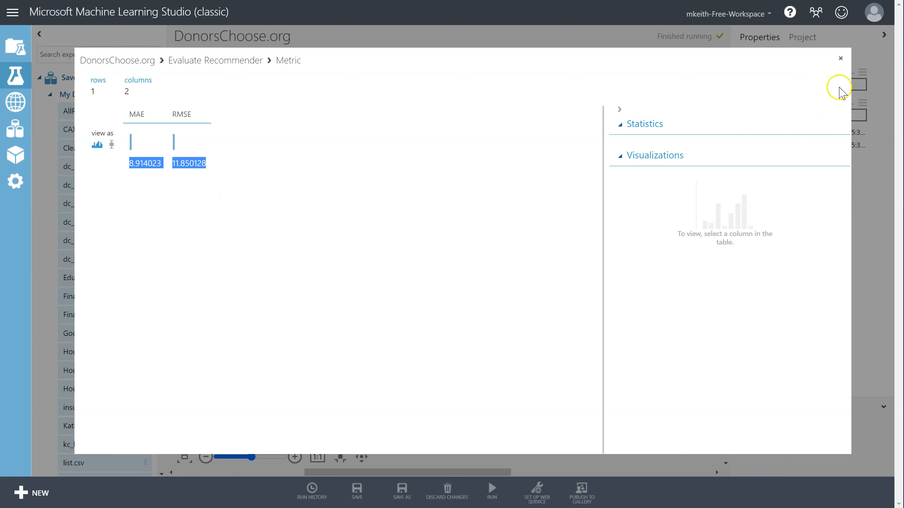
pyautogui.click(840, 58)
# - Set Score Matchbox Recommender's prediction kind to Item Recommendation
pyautogui.click(579, 375)
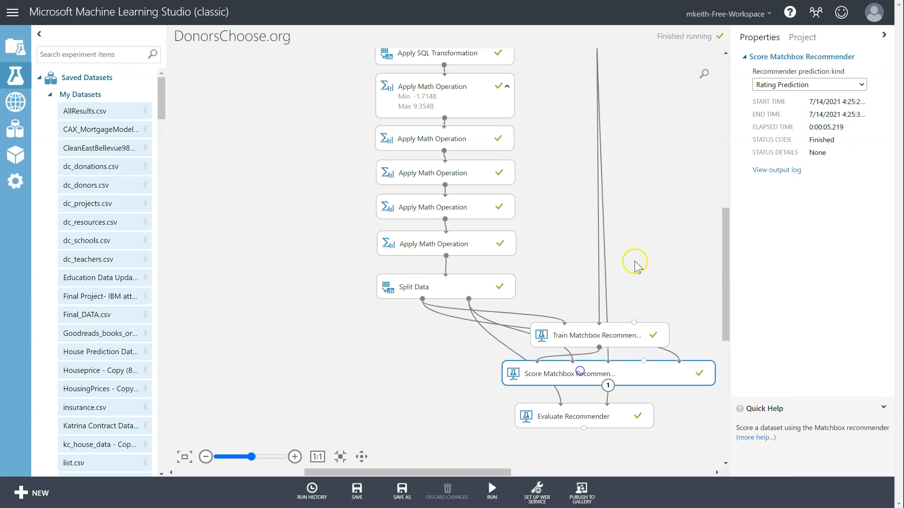
pyautogui.click(789, 91)
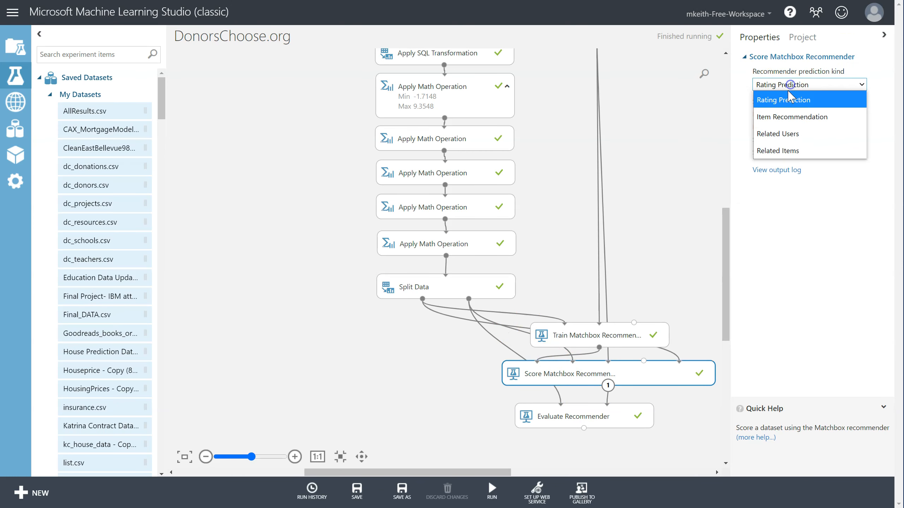
pyautogui.click(779, 117)
# - Run the experiment with the Item Recommendation setting
pyautogui.click(628, 417)
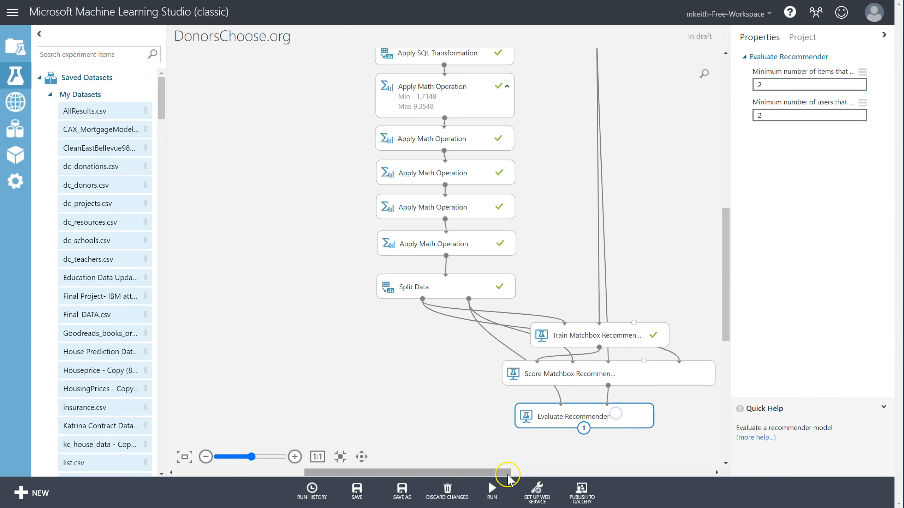
pyautogui.click(492, 489)
pyautogui.click(486, 466)
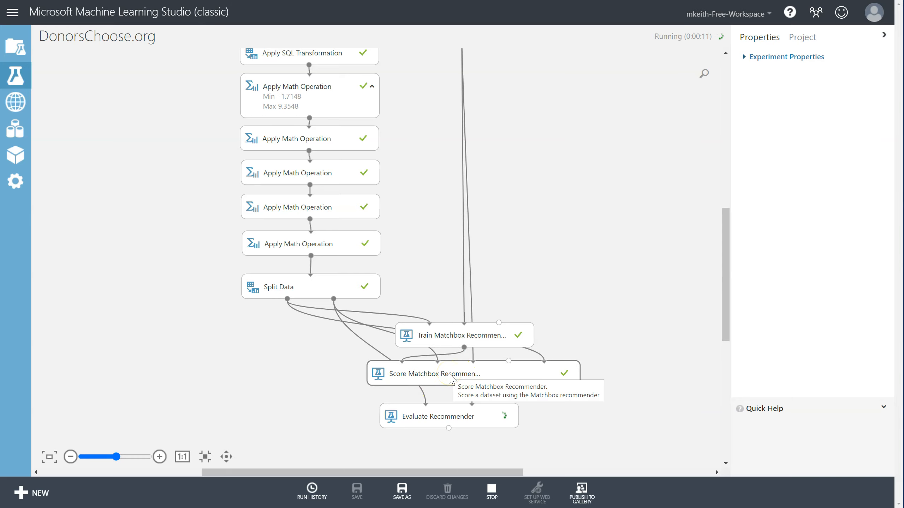
# - Visualize the Score Matchbox Recommender's scored dataset and close it
pyautogui.click(593, 375)
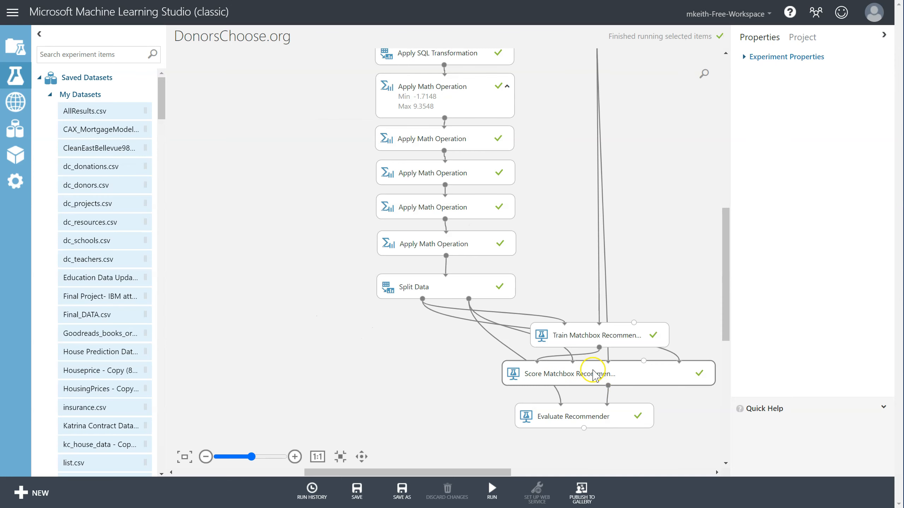
pyautogui.rightClick(591, 374)
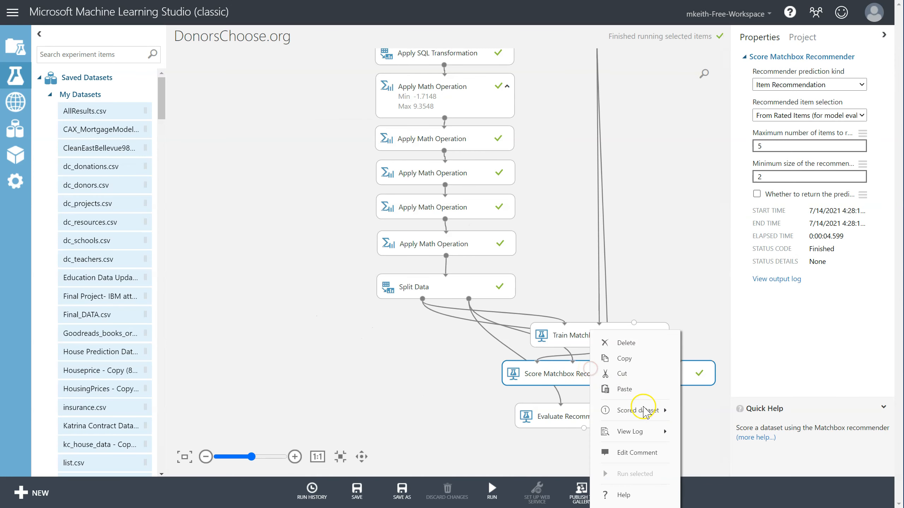
pyautogui.moveTo(649, 413)
pyautogui.click(721, 392)
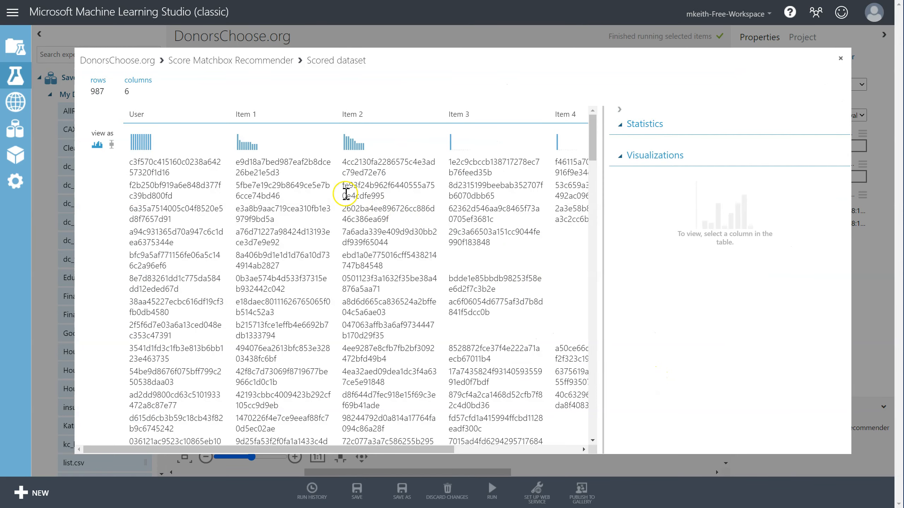
pyautogui.click(841, 58)
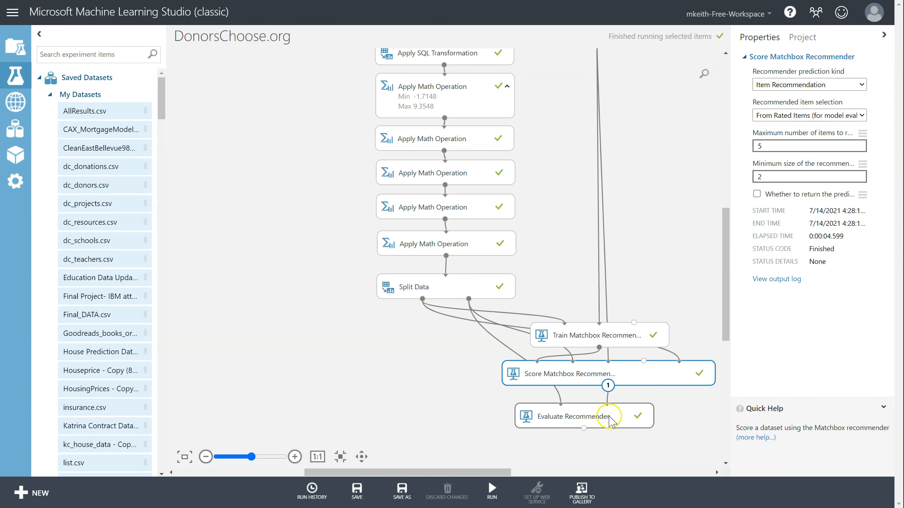
# - Visualize the Evaluate Recommender metric output for Item Recommendation and close it
pyautogui.rightClick(609, 422)
pyautogui.click(719, 392)
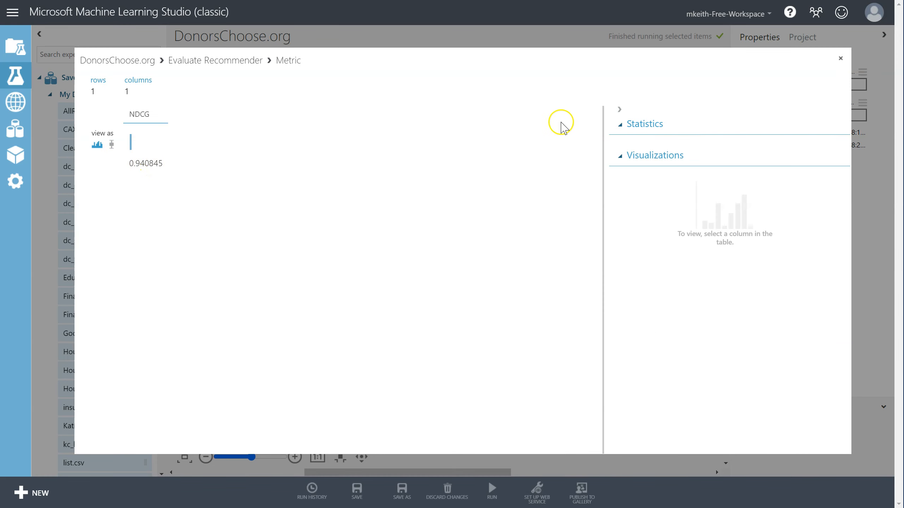
pyautogui.click(840, 58)
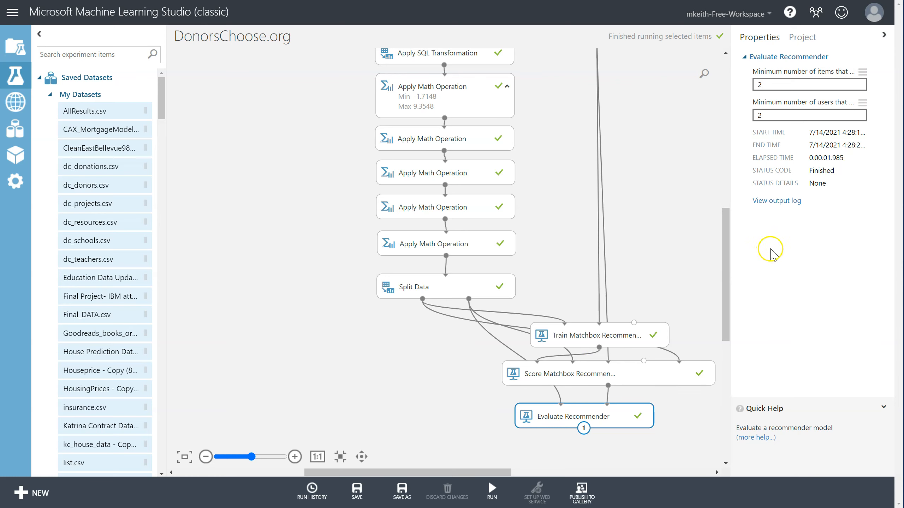
pyautogui.moveTo(727, 246)
pyautogui.mouseDown()
pyautogui.moveTo(727, 235)
pyautogui.moveTo(727, 252)
pyautogui.mouseUp()
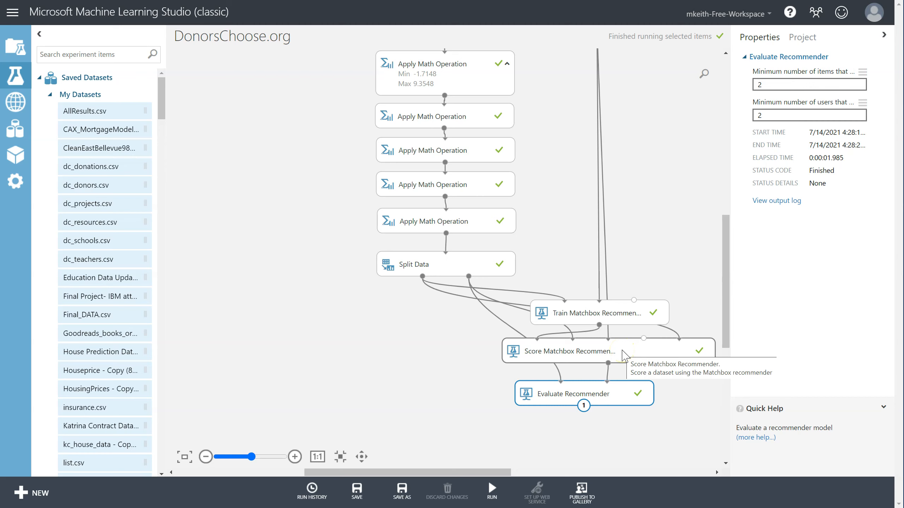
pyautogui.moveTo(725, 289)
pyautogui.mouseDown()
pyautogui.moveTo(726, 252)
pyautogui.moveTo(726, 295)
pyautogui.moveTo(726, 269)
pyautogui.moveTo(726, 279)
pyautogui.mouseUp()
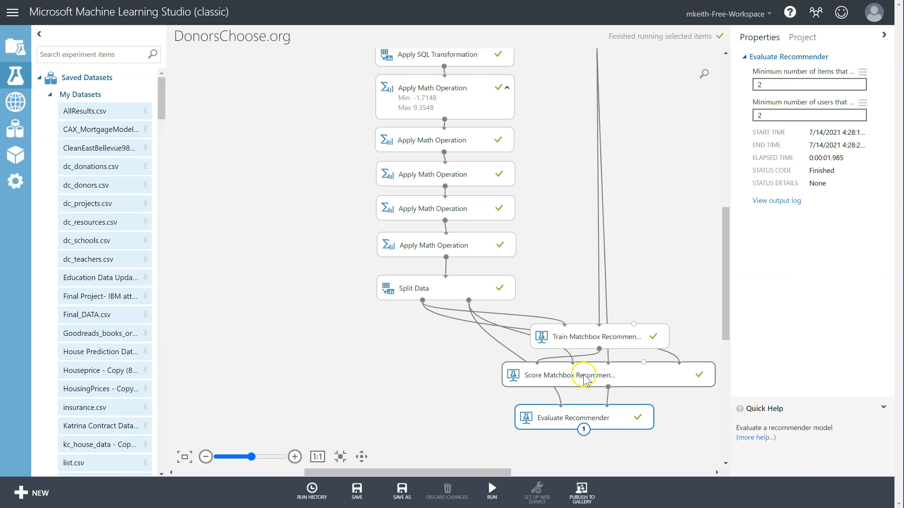
pyautogui.moveTo(728, 315)
pyautogui.mouseDown()
pyautogui.moveTo(724, 288)
pyautogui.moveTo(724, 301)
pyautogui.mouseUp()
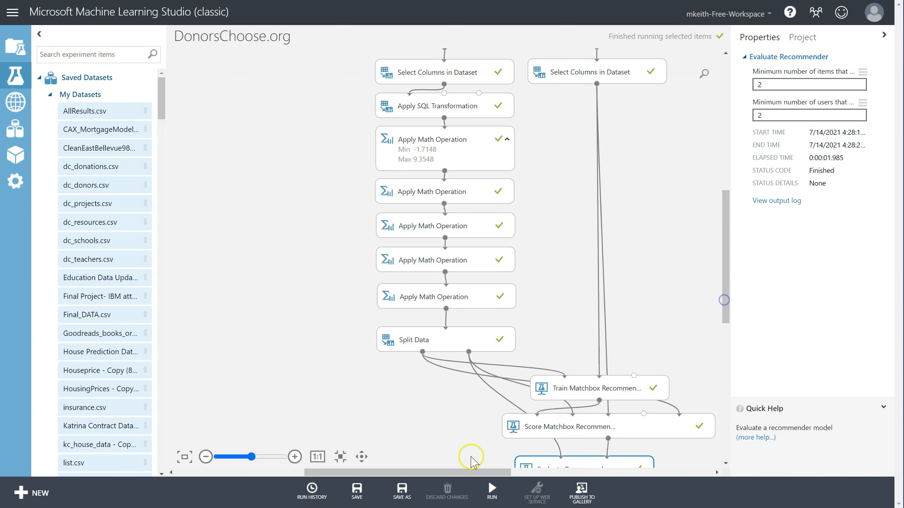
pyautogui.moveTo(451, 473); pyautogui.dragTo(492, 471)
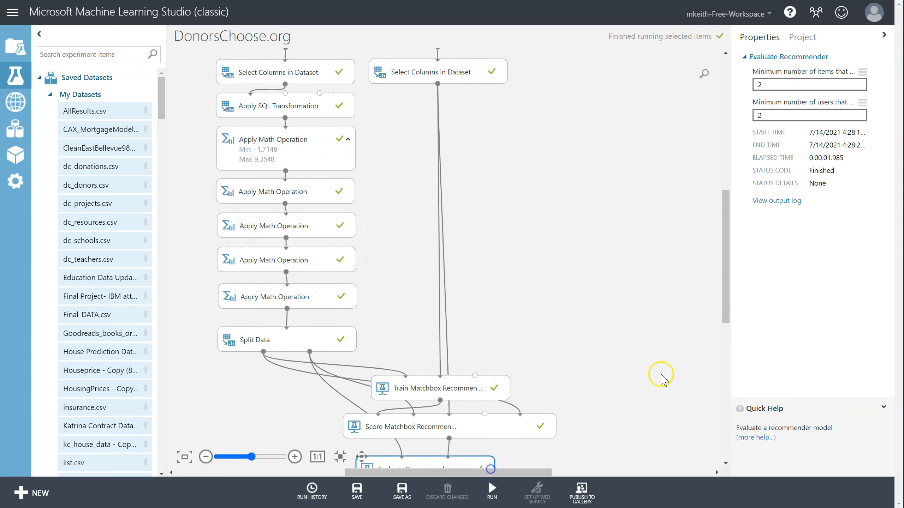
pyautogui.moveTo(724, 280)
pyautogui.mouseDown()
pyautogui.moveTo(723, 262)
pyautogui.moveTo(723, 299)
pyautogui.moveTo(724, 268)
pyautogui.mouseUp()
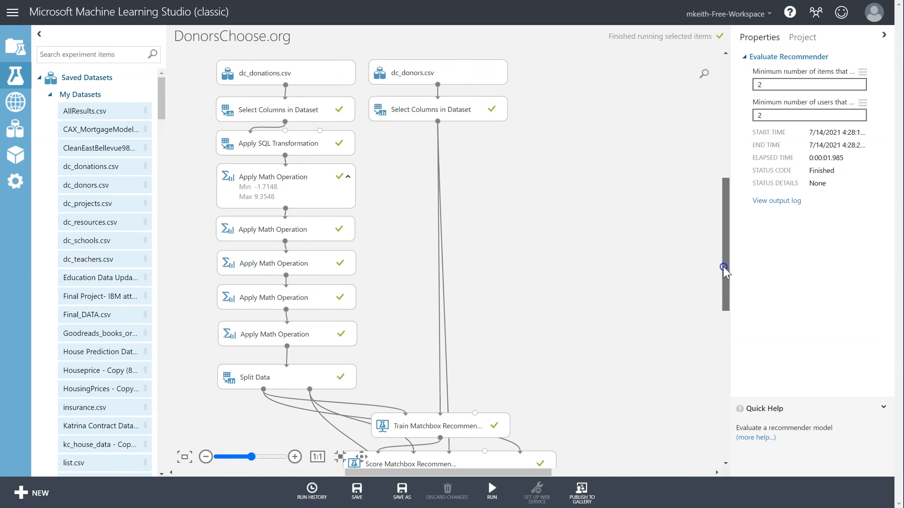